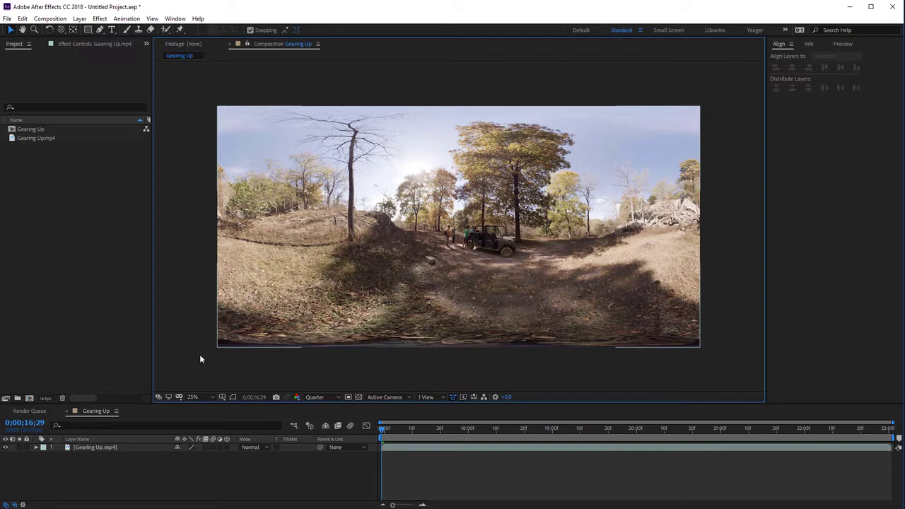
# - Apply Immersive Video > VR Converter to Gearing Up.mp4 and expand its Re-orient Camera View settings
pyautogui.click(115, 448)
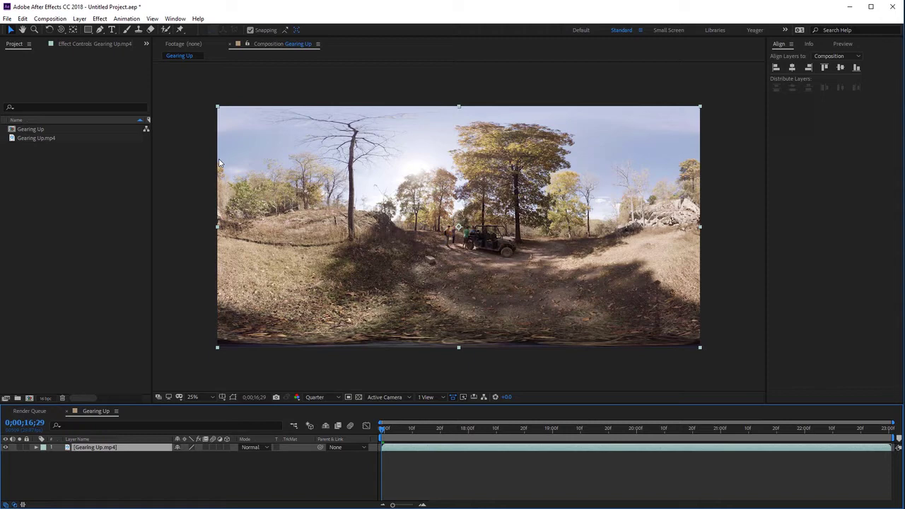
pyautogui.click(103, 21)
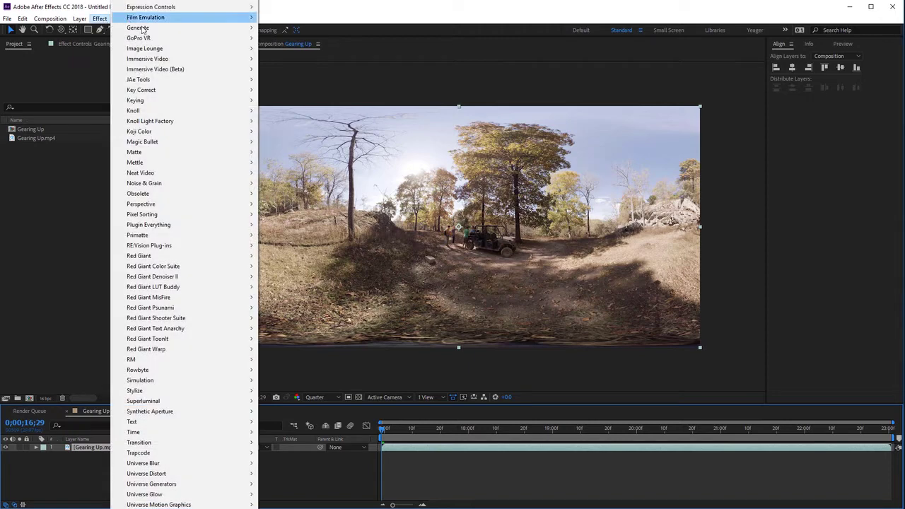
pyautogui.moveTo(191, 60)
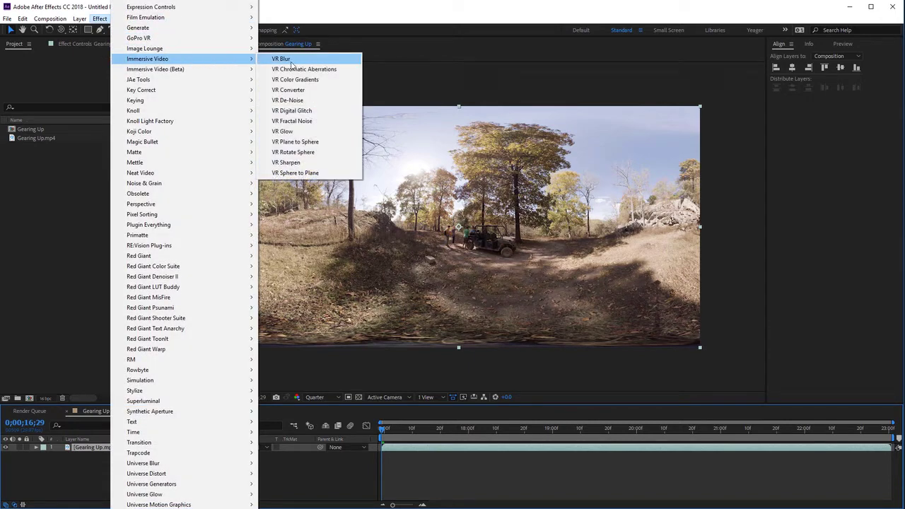
pyautogui.click(300, 90)
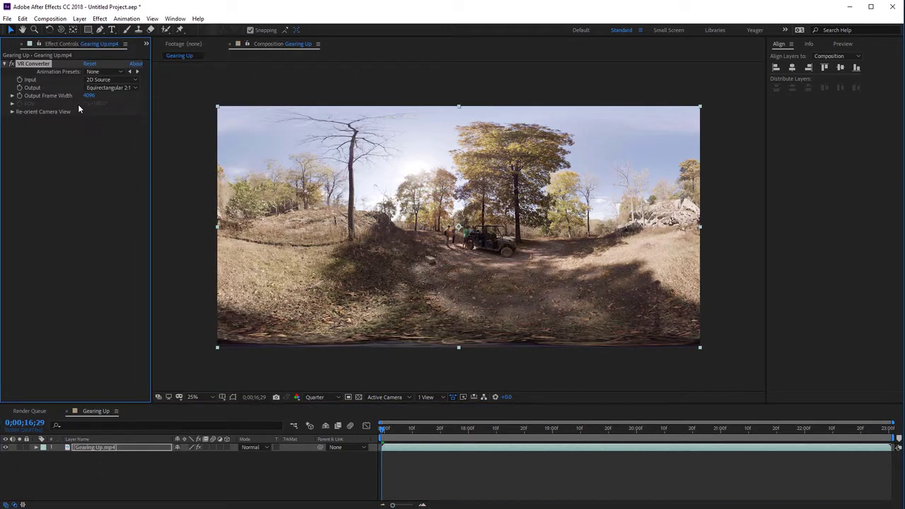
pyautogui.click(11, 112)
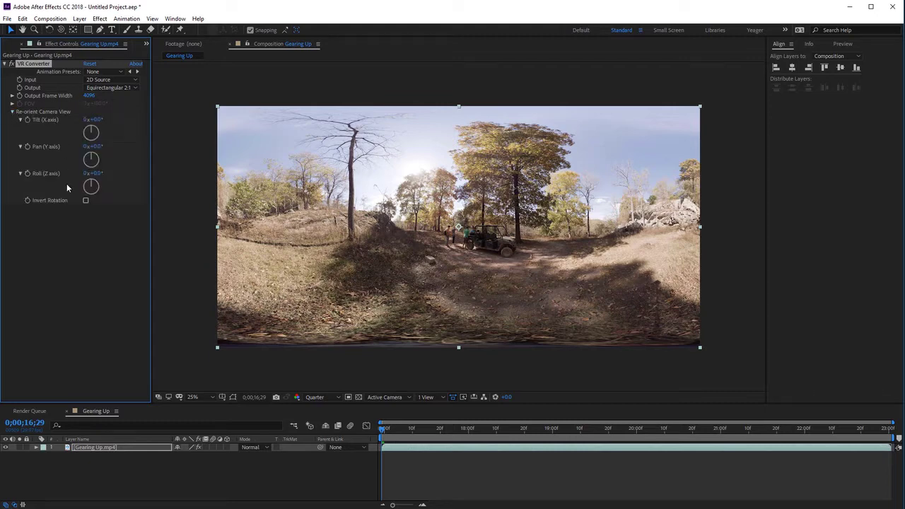
pyautogui.click(71, 121)
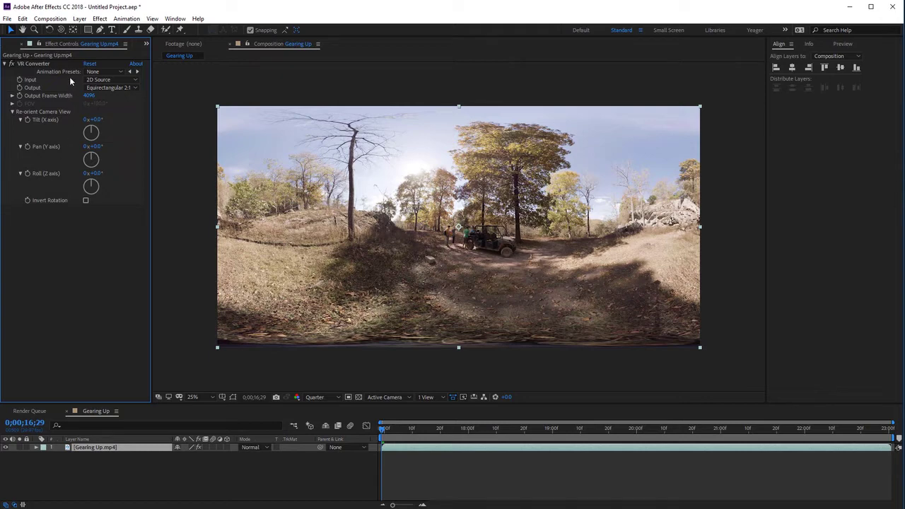
# - Set VR Converter's Input to Equirectangular 2:1 and Output to Cube-map 4:3
pyautogui.click(114, 79)
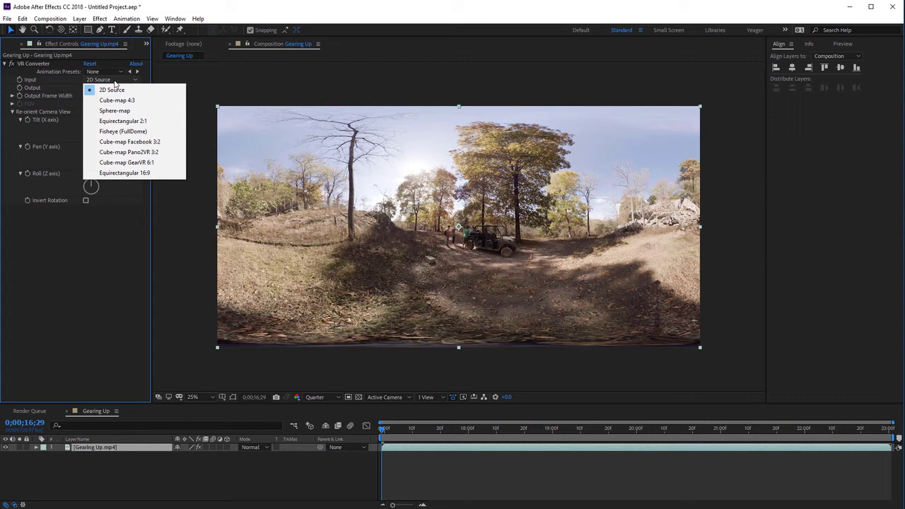
pyautogui.click(126, 121)
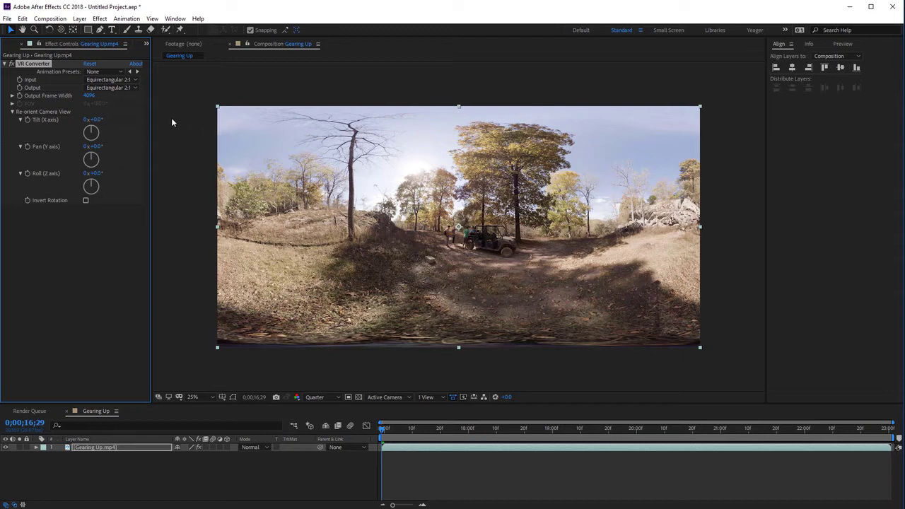
pyautogui.click(104, 88)
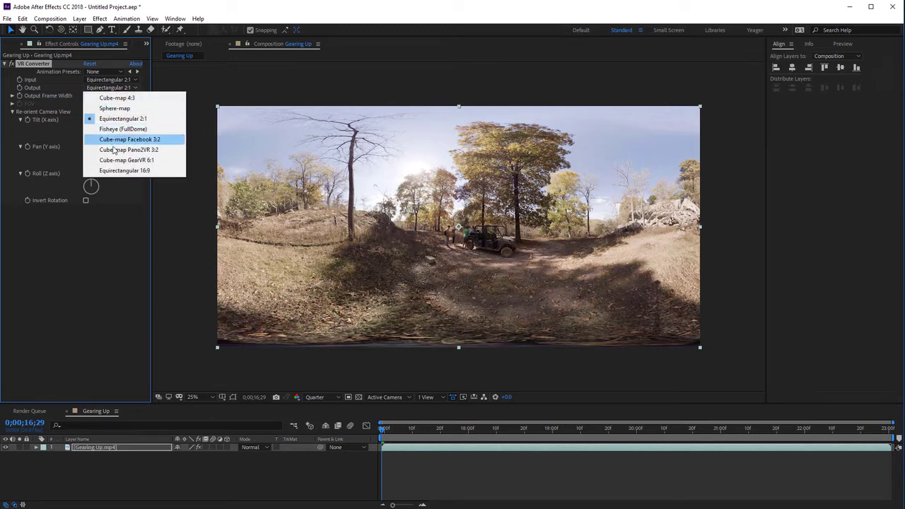
pyautogui.click(126, 101)
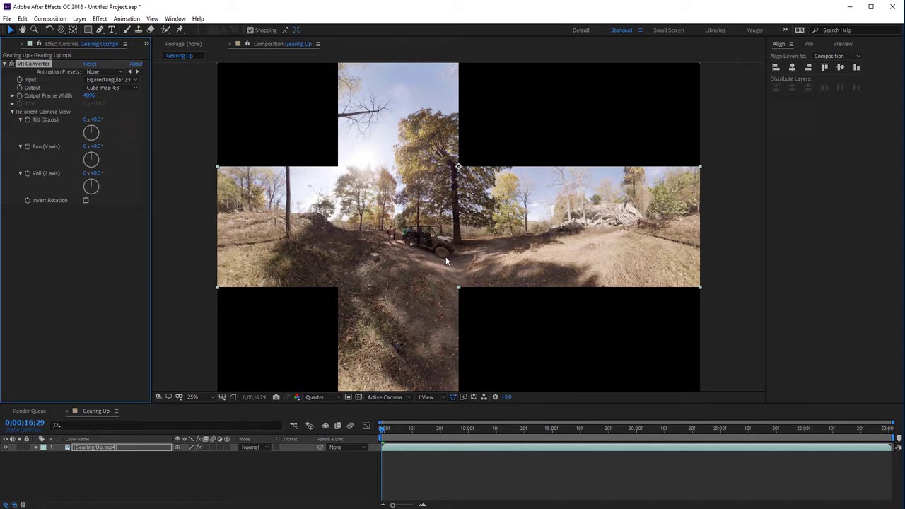
# - Switch the VR Converter output to Fisheye (FullDome) and zoom the viewer to 12.5%
pyautogui.click(125, 88)
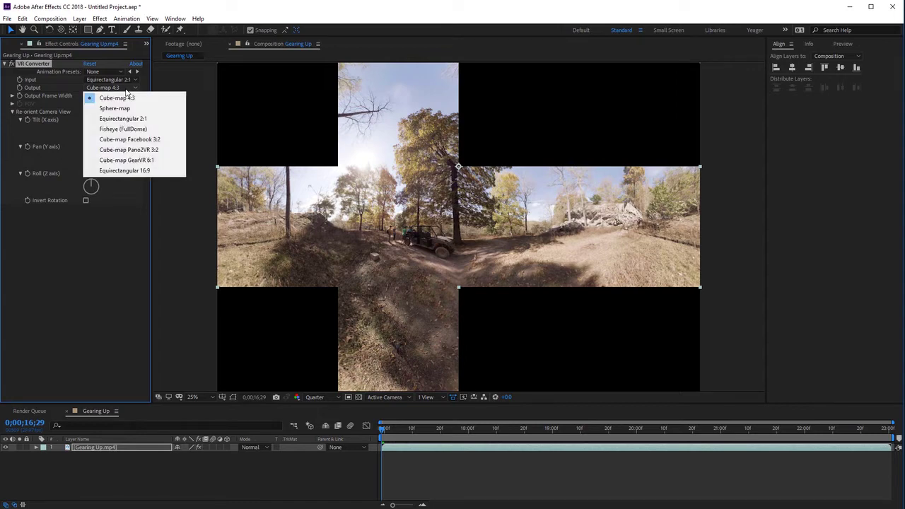
pyautogui.click(133, 130)
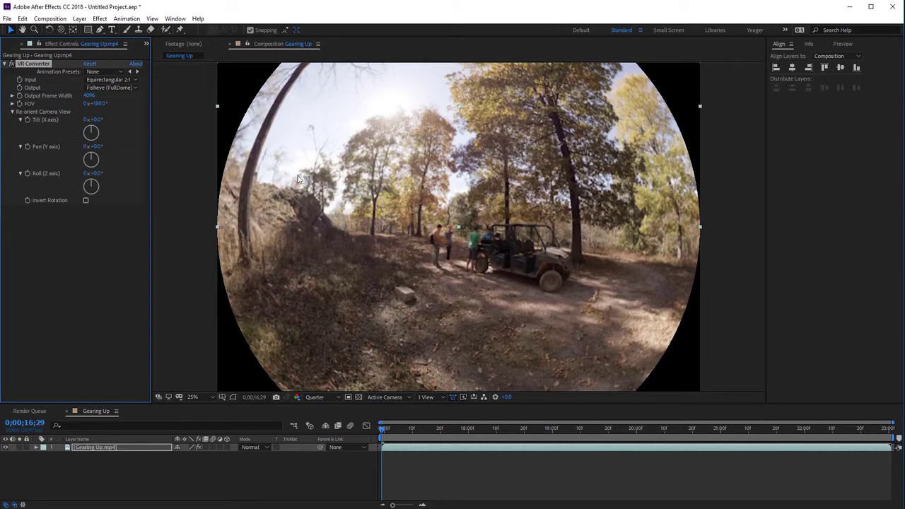
pyautogui.press(',')
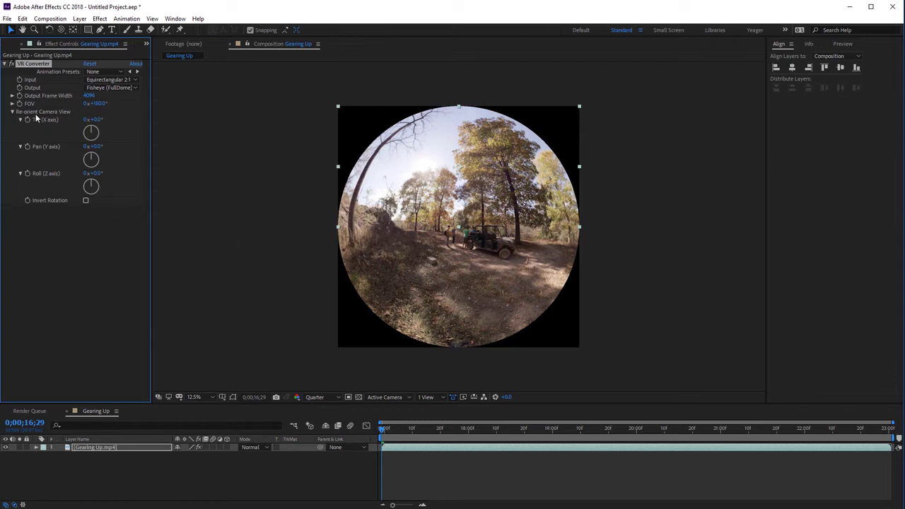
# - Scrub the Pan dial to rotate the fisheye, then reset Pan to 0°
pyautogui.moveTo(90, 152); pyautogui.dragTo(128, 159)
pyautogui.click(96, 148)
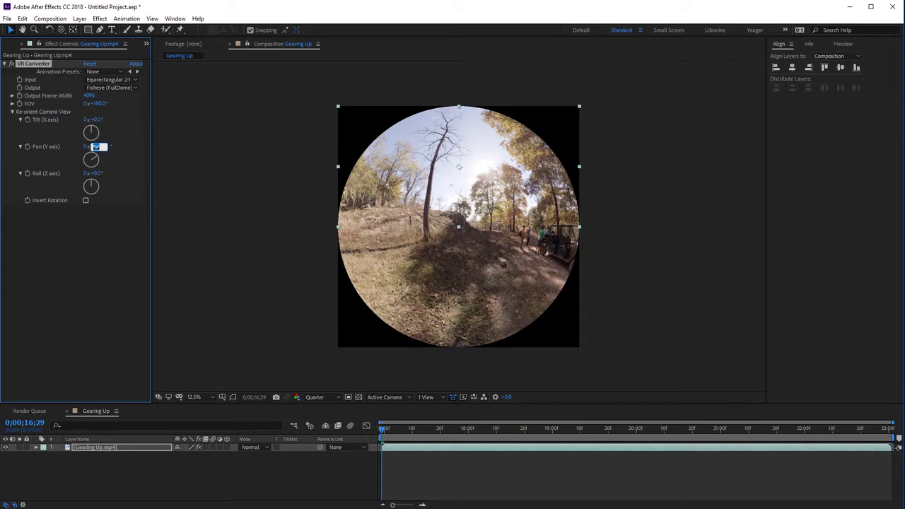
pyautogui.write('0')
pyautogui.press('Return')
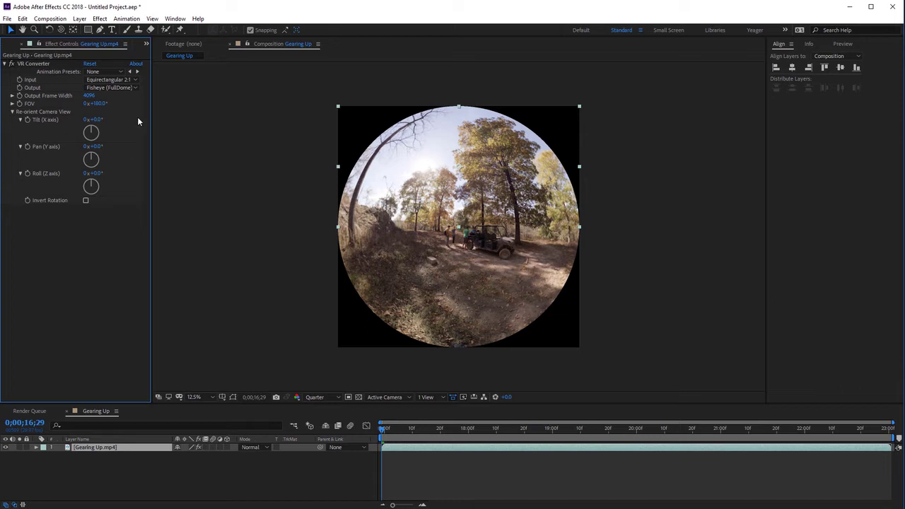
# - Try Cube-map Facebook 3:2 output at 25% zoom, then change Output to Cube-map GearVR 6:1
pyautogui.click(121, 88)
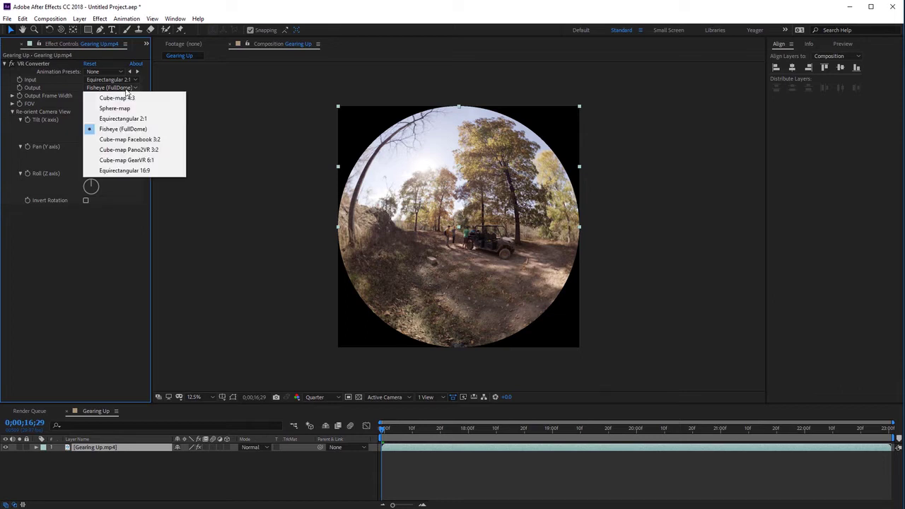
pyautogui.click(128, 140)
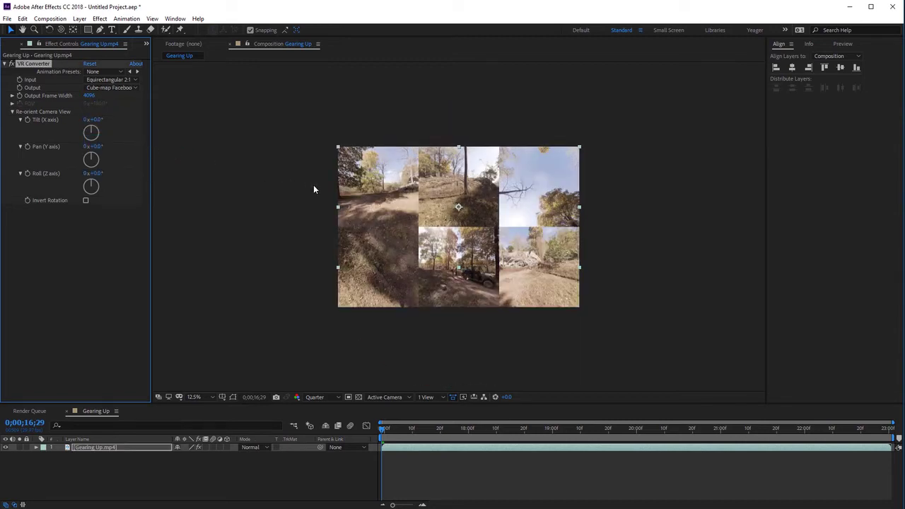
pyautogui.press('.')
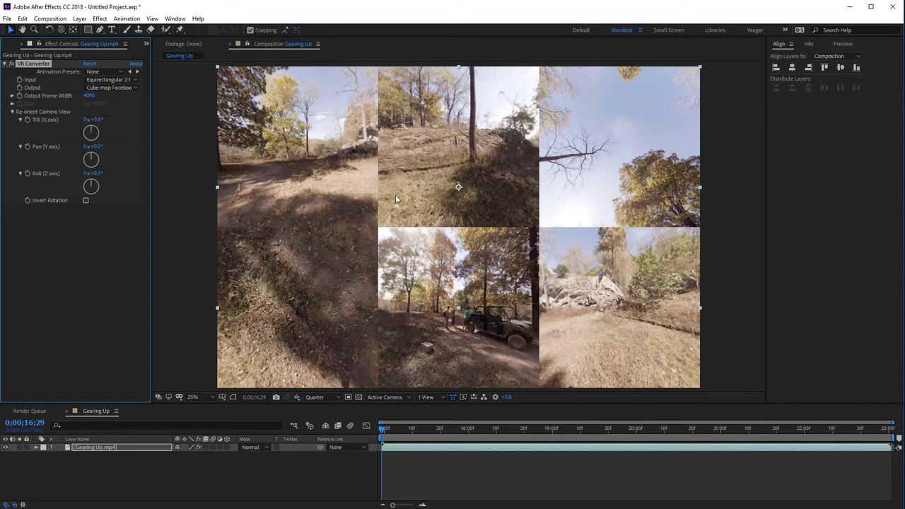
pyautogui.click(127, 88)
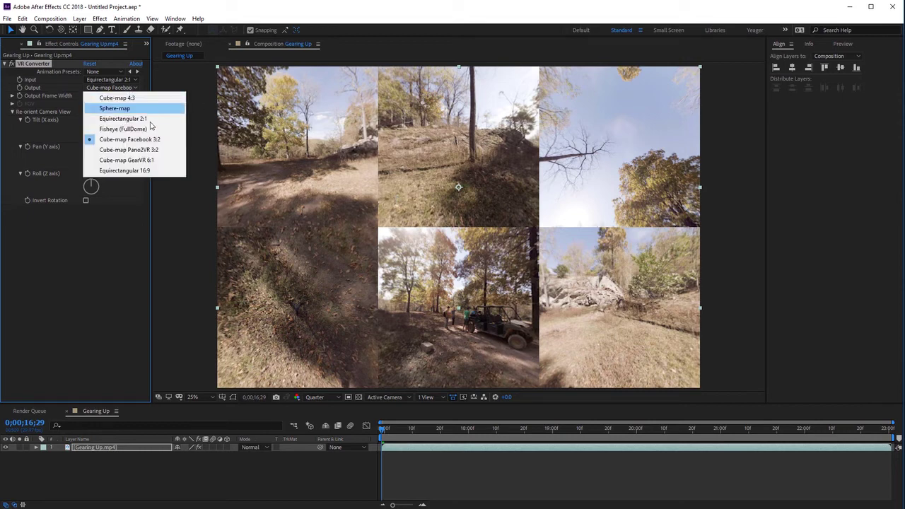
pyautogui.click(126, 160)
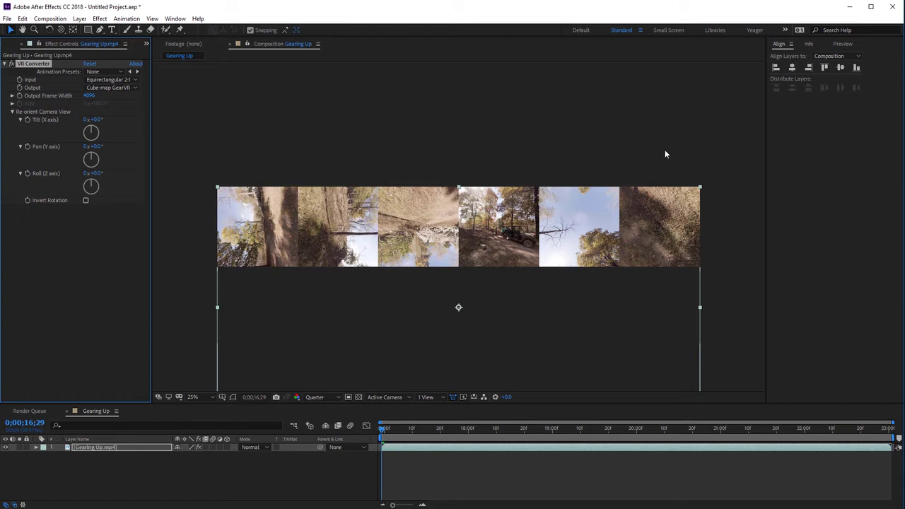
# - Restore Output to Equirectangular 2:1 and set Output Frame Width to 3048
pyautogui.click(133, 89)
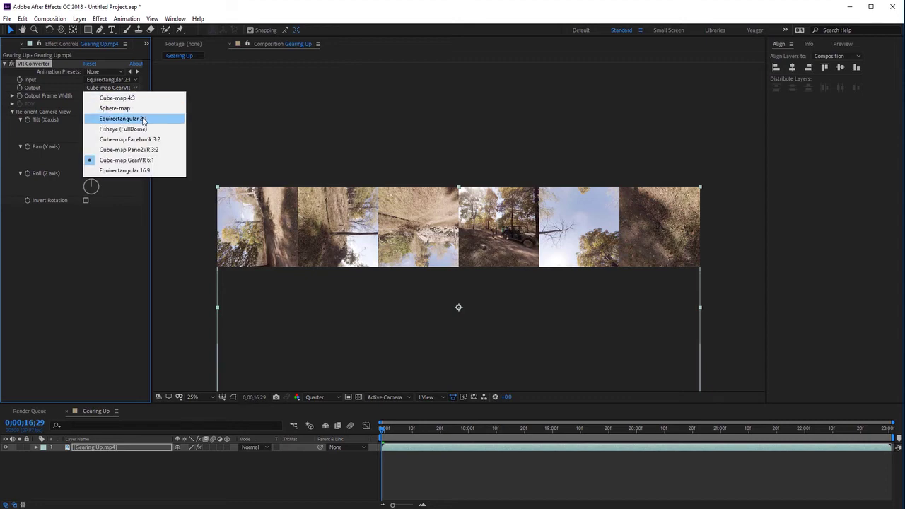
pyautogui.click(143, 120)
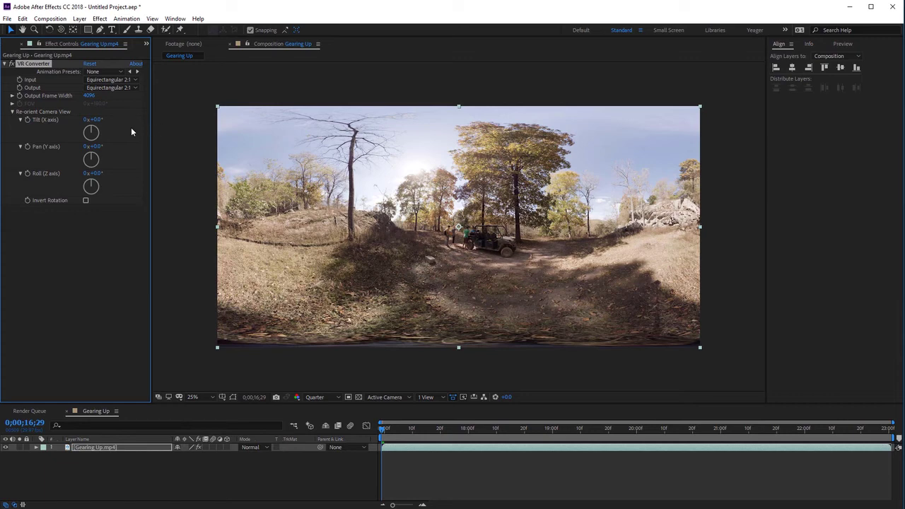
pyautogui.click(88, 97)
pyautogui.write('3048')
pyautogui.press('Return')
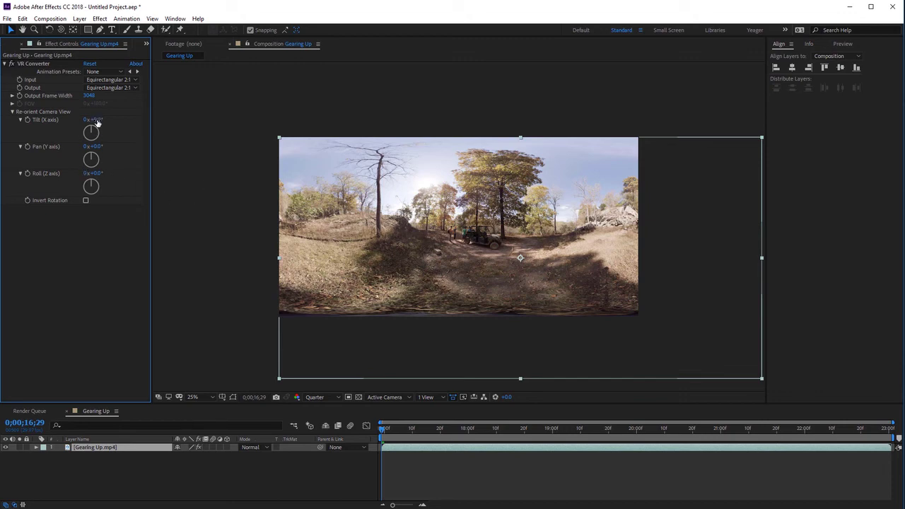
# - Scrub Tilt, reset it to 0, and set Output Frame Width to 4096
pyautogui.moveTo(93, 120)
pyautogui.mouseDown()
pyautogui.moveTo(84, 120)
pyautogui.moveTo(93, 119)
pyautogui.mouseUp()
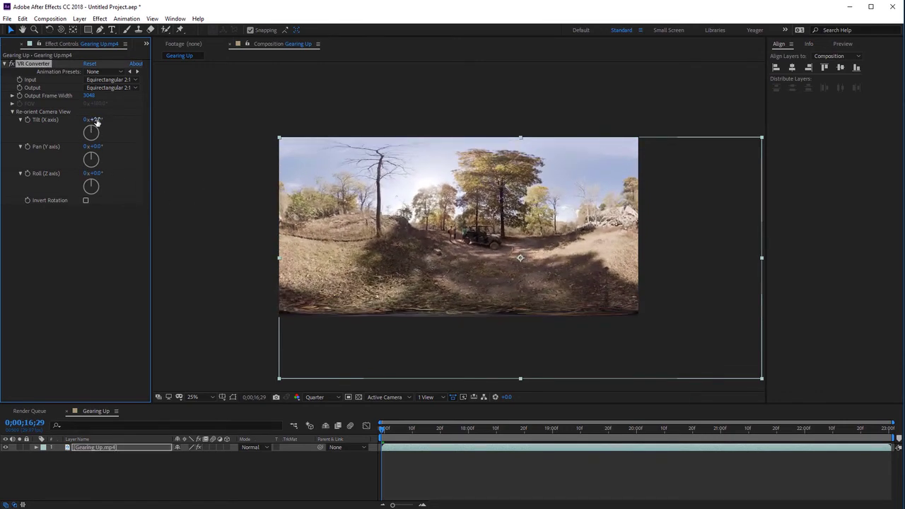
pyautogui.click(94, 119)
pyautogui.write('0.')
pyautogui.click(89, 96)
pyautogui.write('4096')
pyautogui.press('Return')
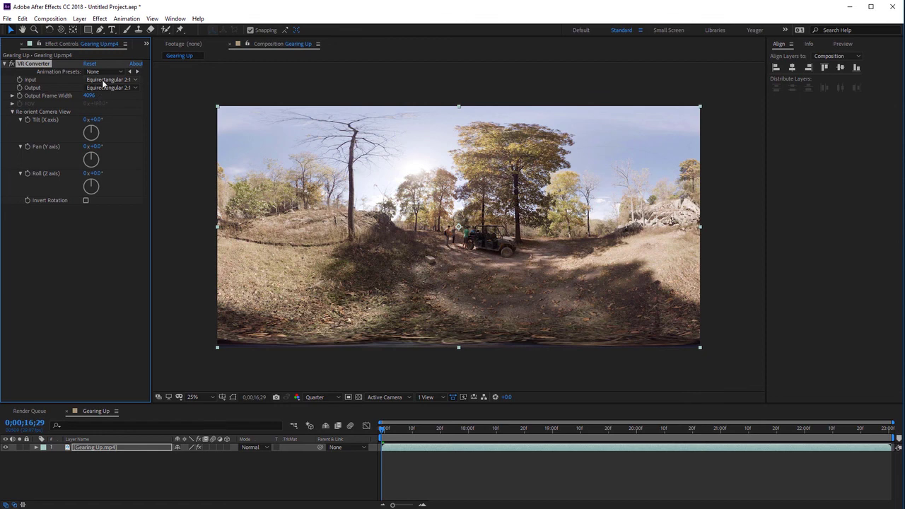